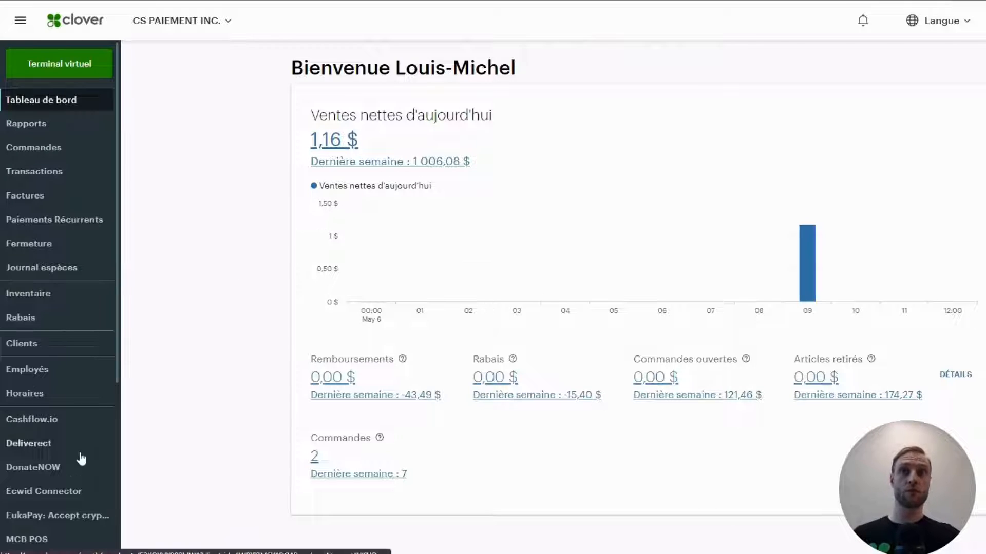
- Go to the Compte et configuration (Account & Setup) page from the sidebar
scroll(77, 452, "down", 5)
left_click(76, 469)
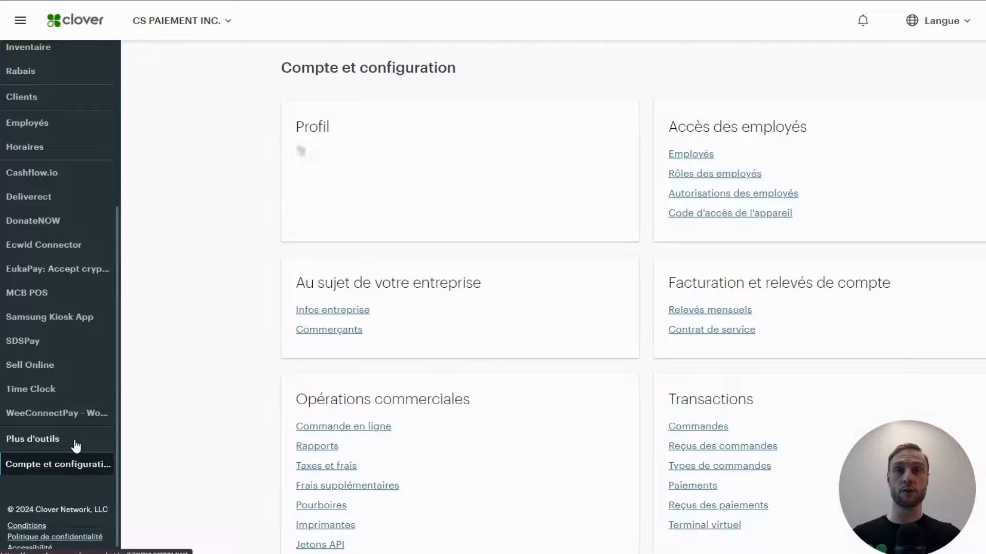
scroll(243, 382, "down", 3)
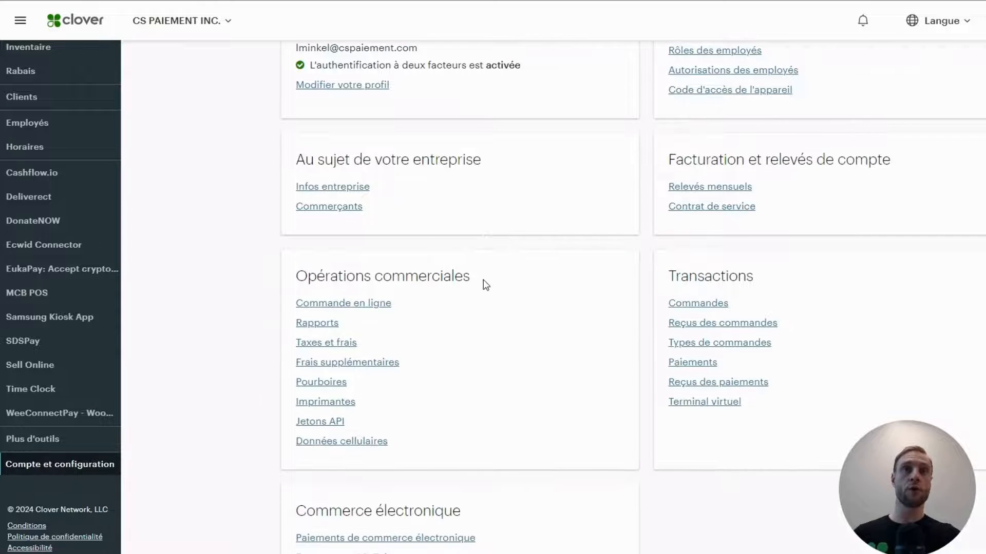
left_click_drag(472, 277, 284, 277)
left_click(244, 343)
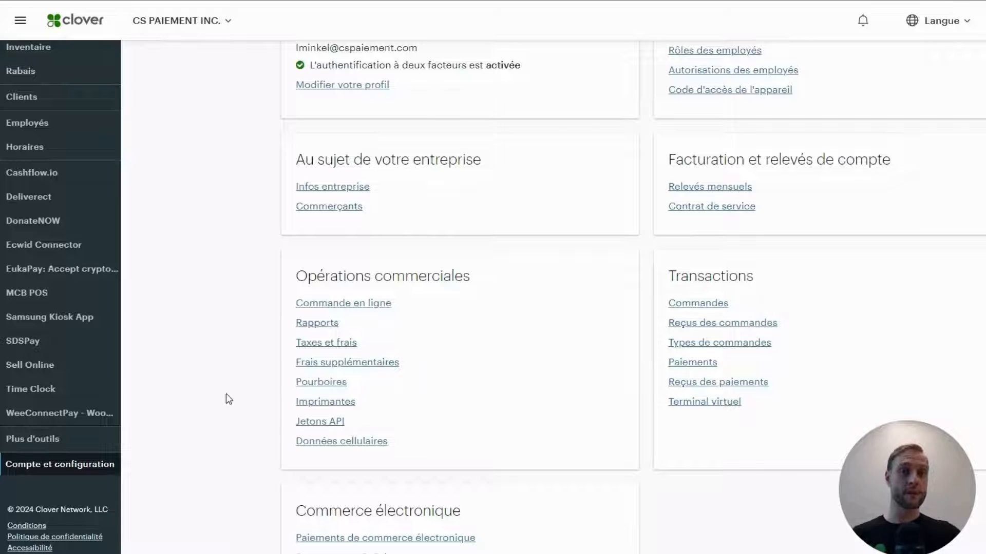
- Switch the dashboard language to English (Canada), then select Accounting Sync under Business Operations
left_click(942, 21)
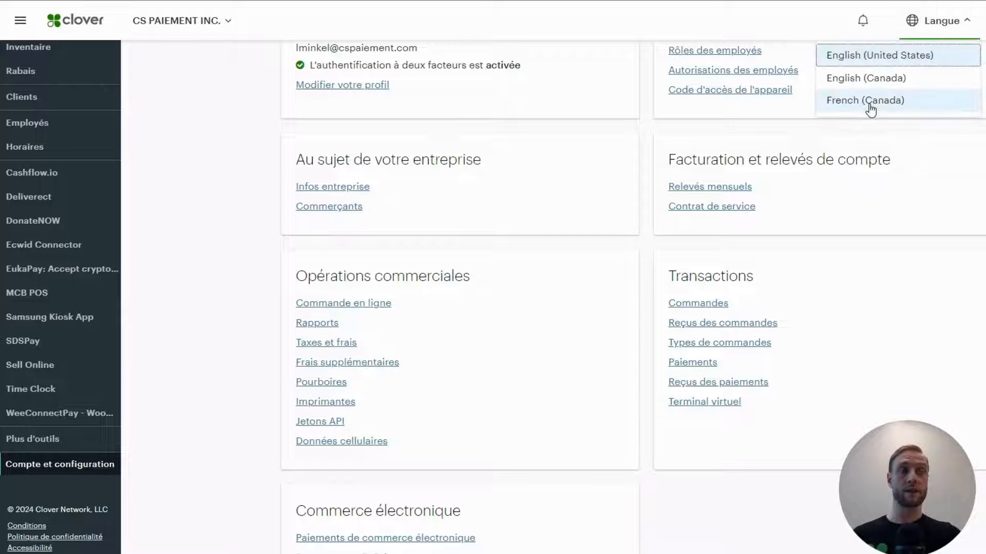
left_click(873, 79)
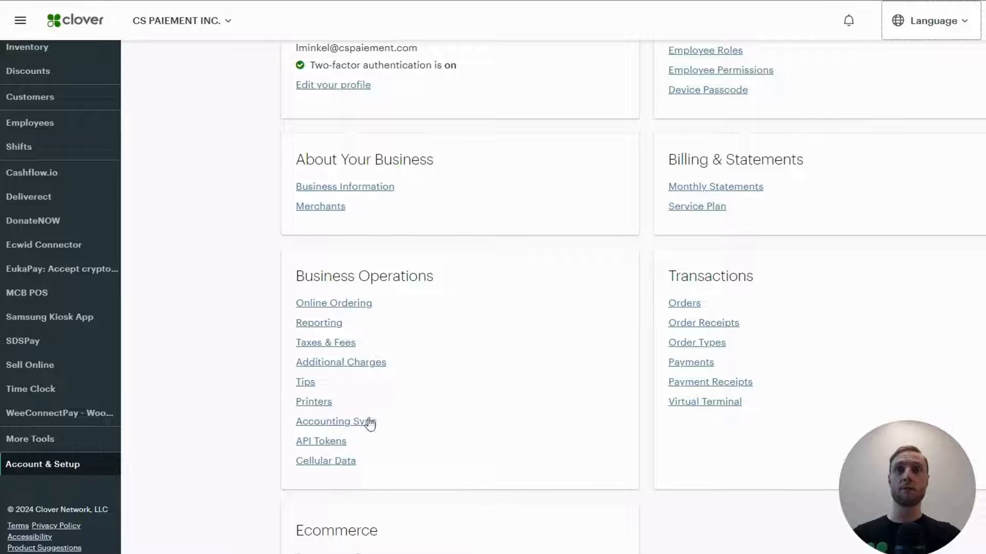
left_click_drag(404, 433, 283, 427)
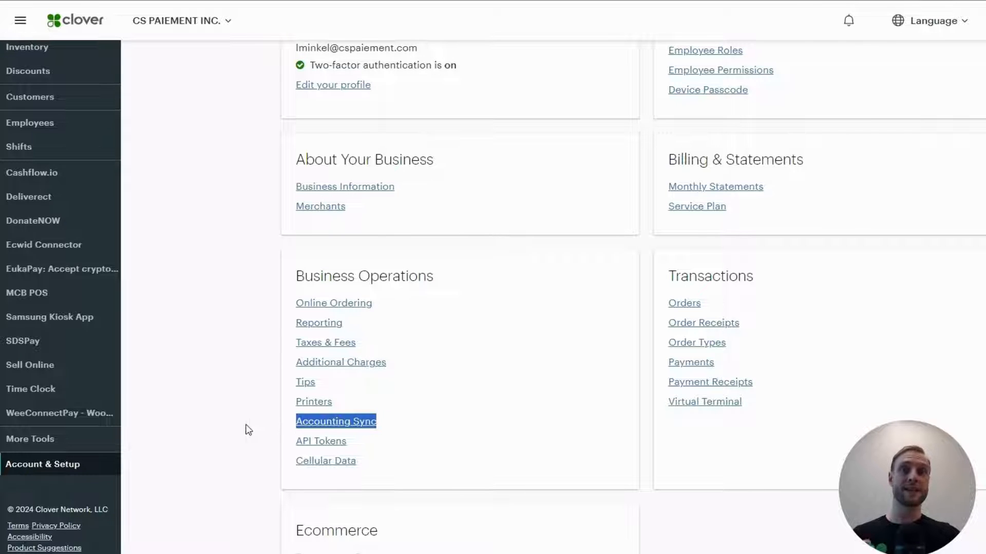
left_click(297, 432)
- Set the Accounting Sync start date to 1 April 2024
left_click(343, 422)
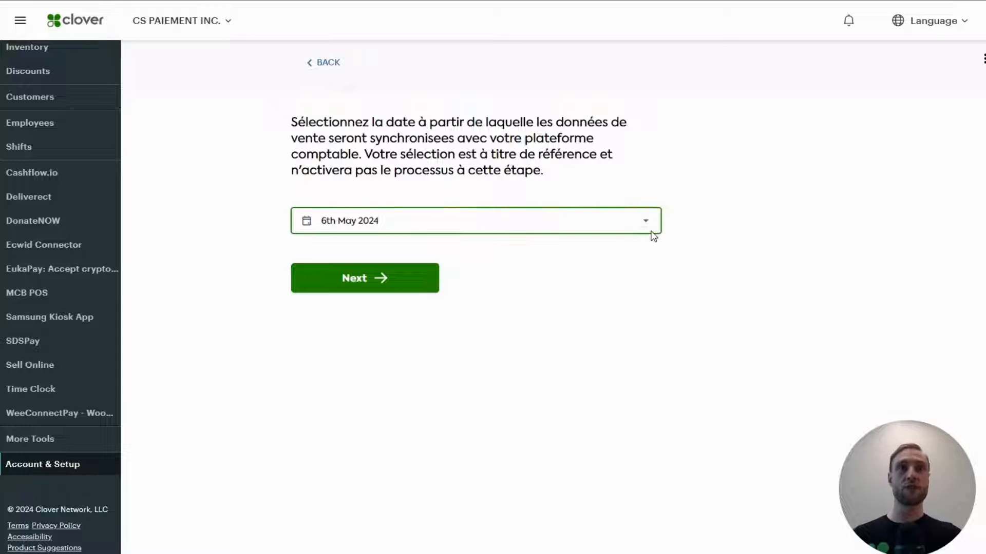
left_click(364, 216)
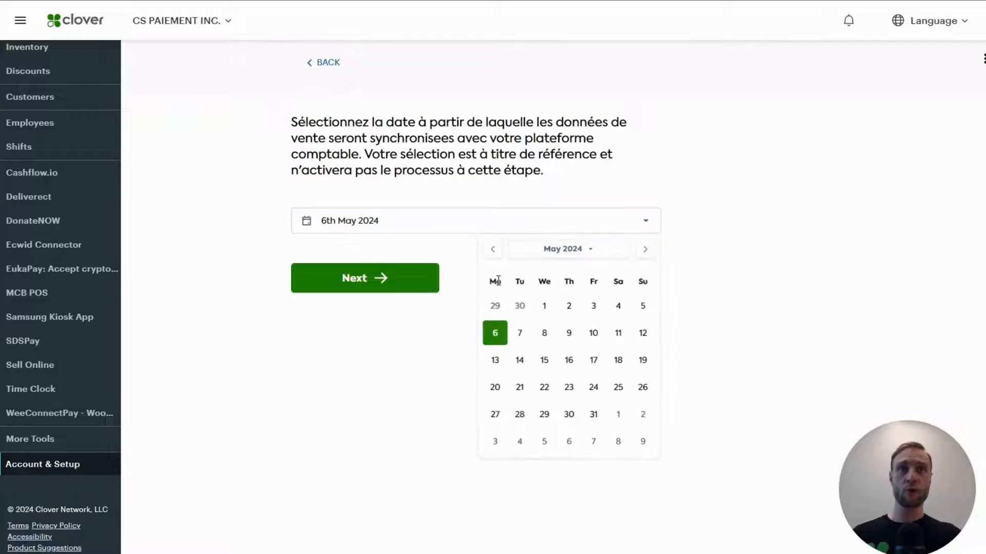
left_click(492, 251)
left_click(496, 308)
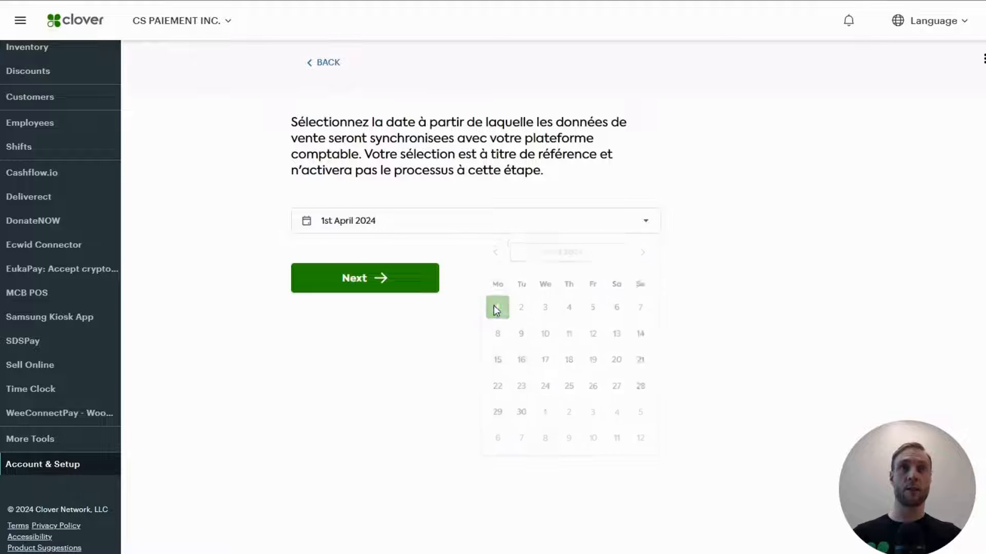
- Choose Canada as the business country and start the QuickBooks Online connection
left_click(403, 288)
left_click(419, 173)
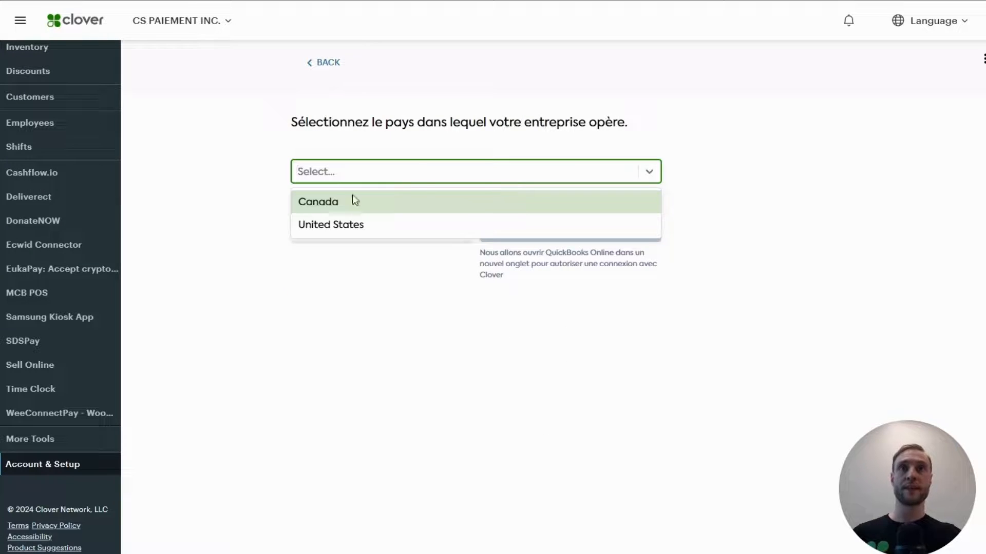
left_click(325, 200)
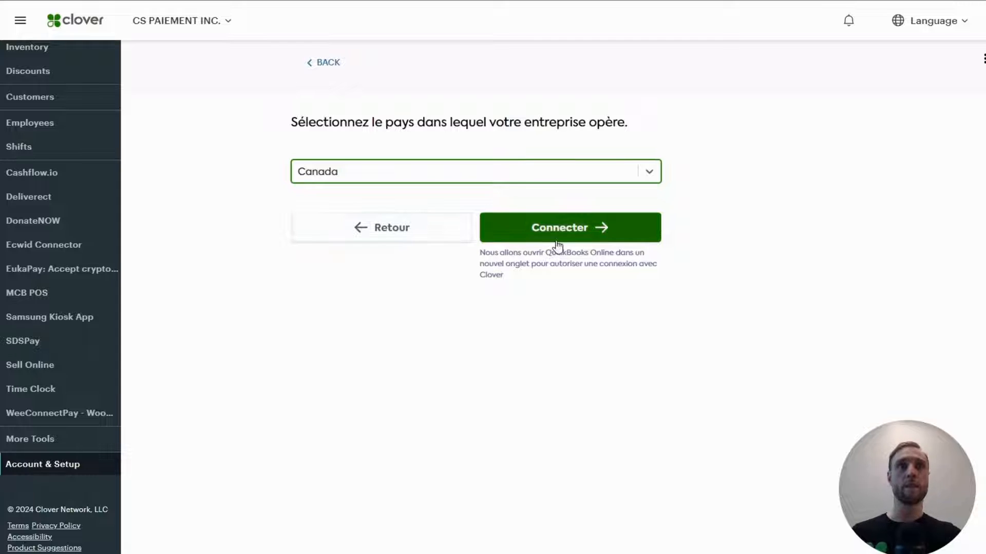
left_click(557, 246)
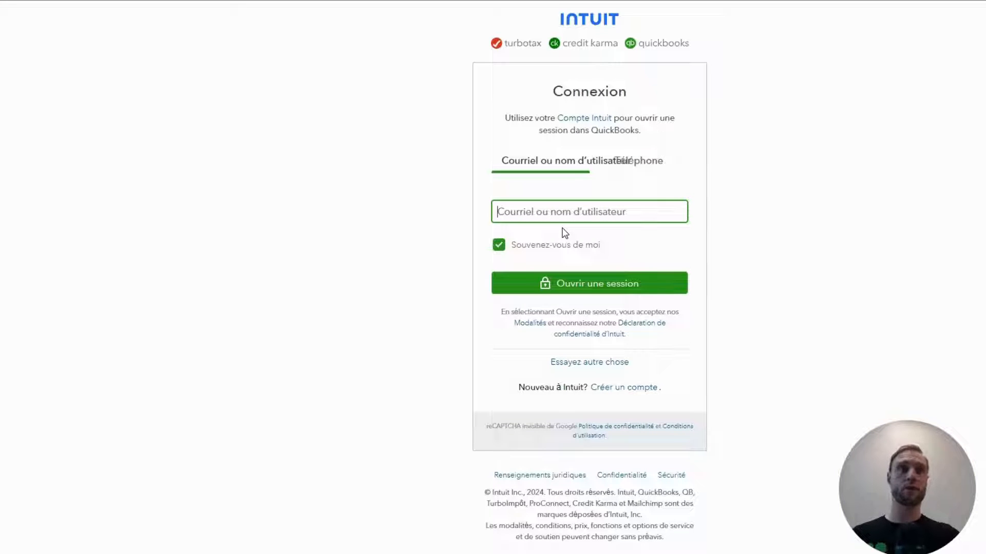
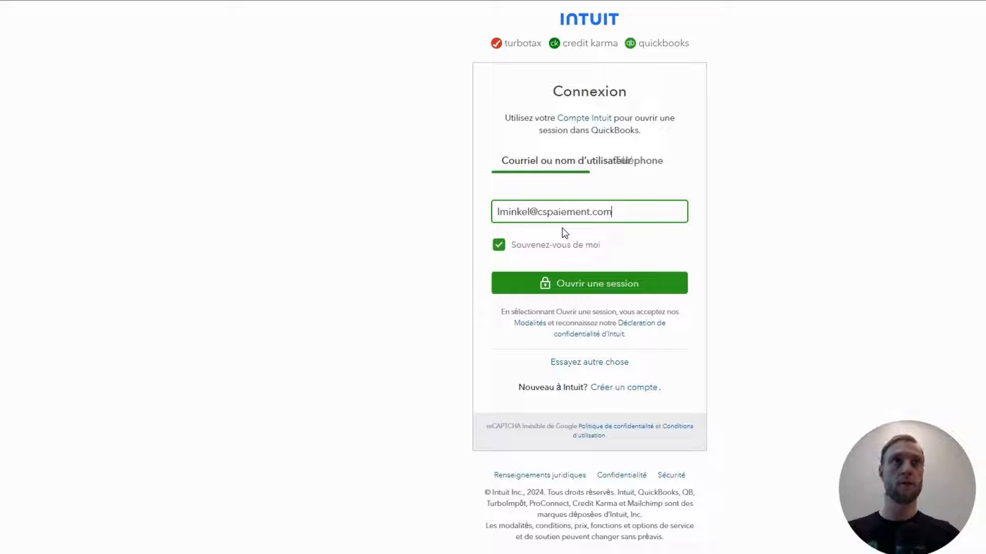
- Sign in to Intuit with the account e-mail and password, dismissing the save-password prompt
left_click(595, 289)
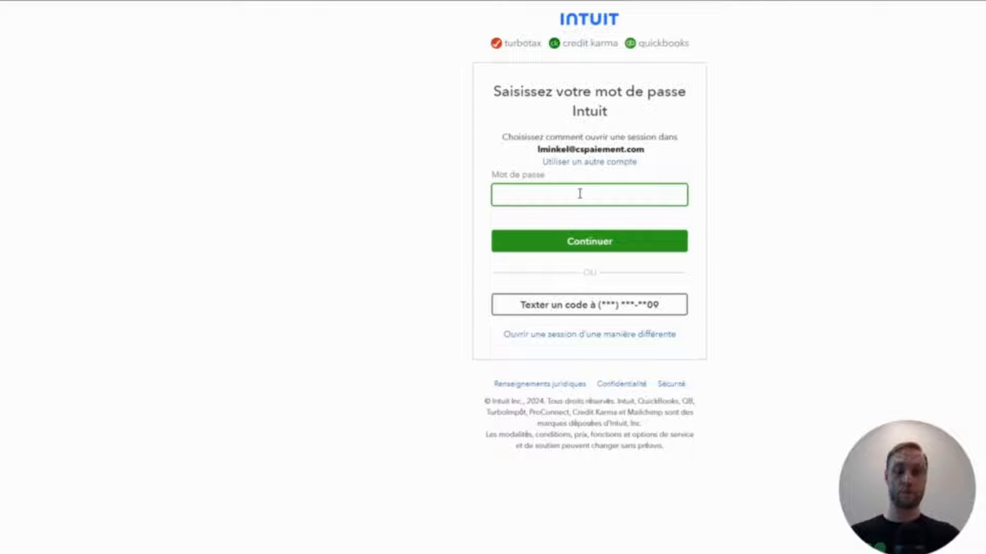
type("••••••••••")
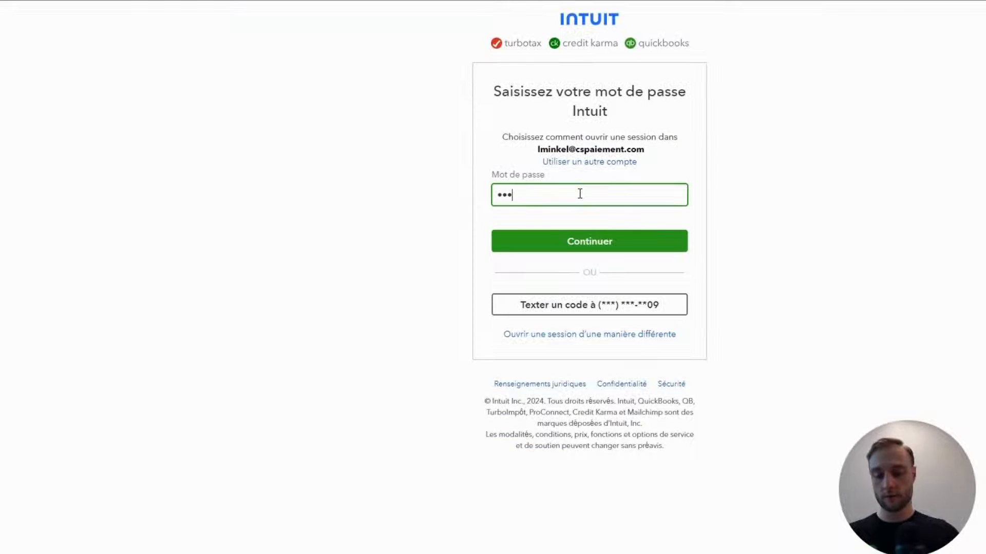
type("••")
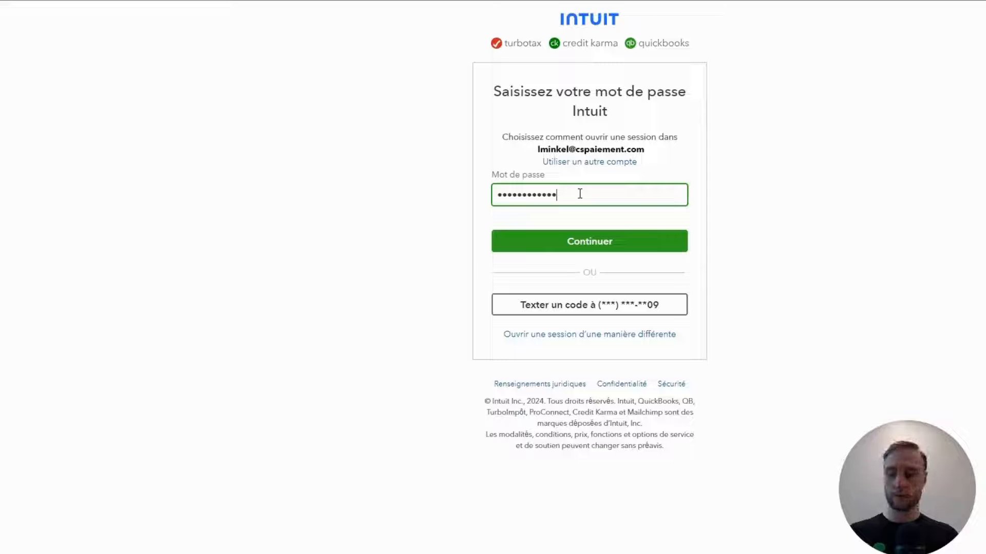
left_click(594, 239)
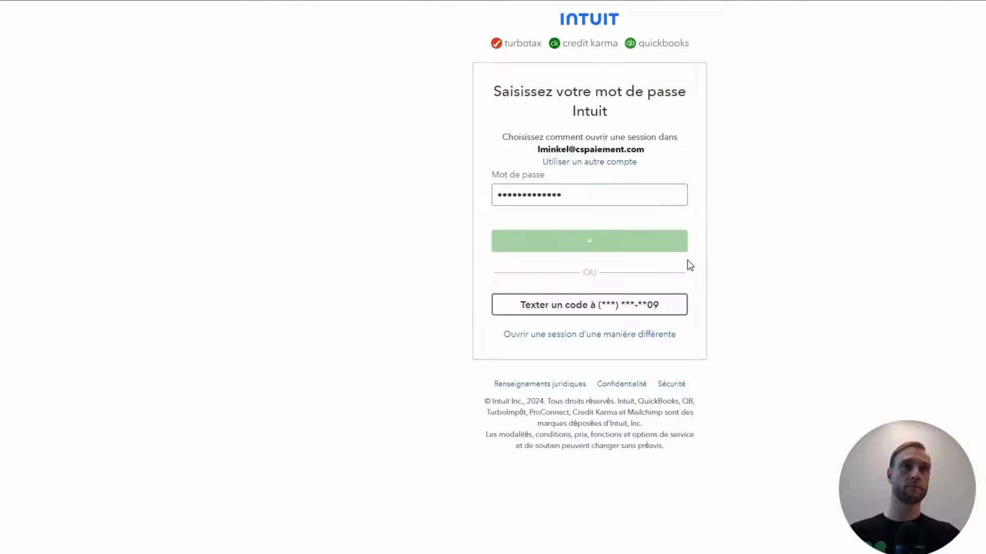
left_click(970, 2)
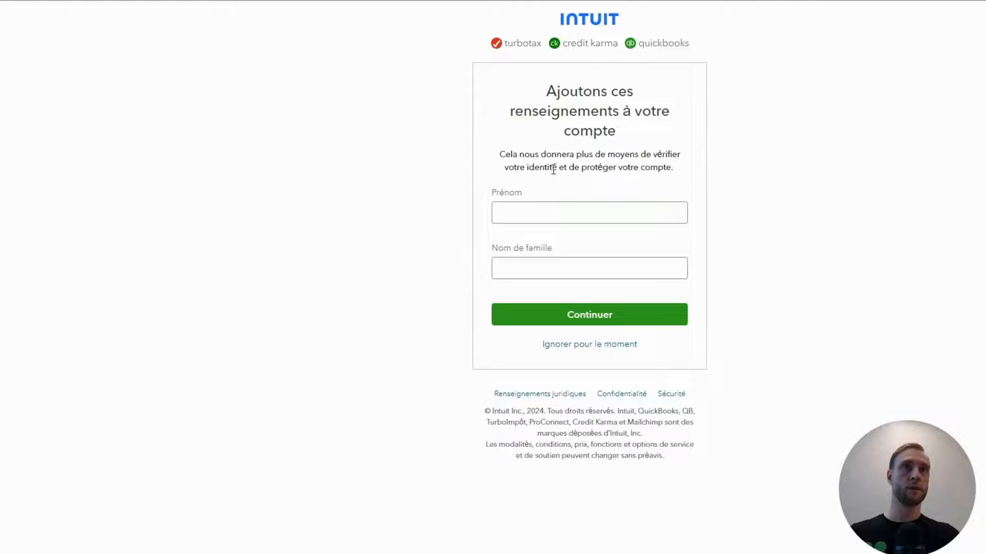
- Enter the user's first name and last name in the profile and submit
left_click(577, 211)
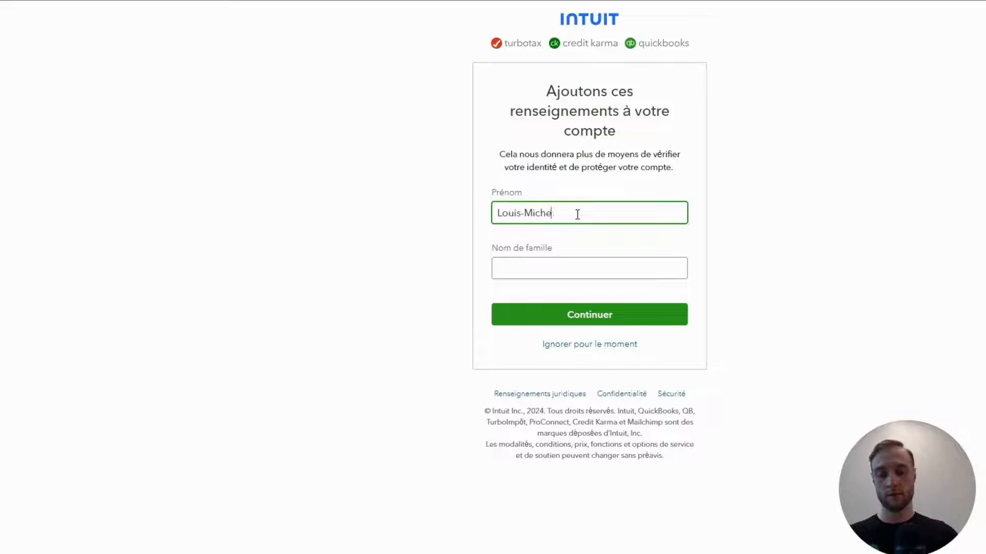
left_click(575, 274)
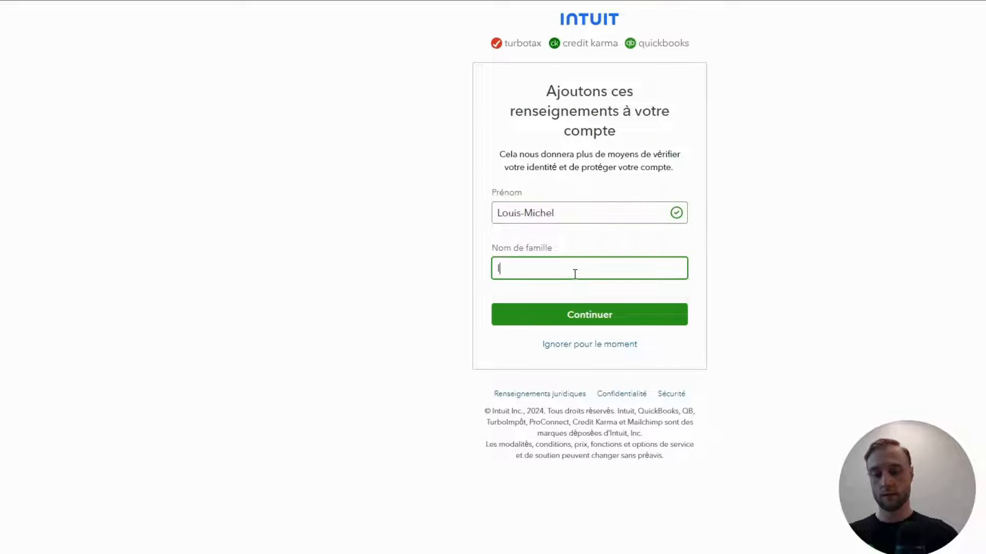
left_click(556, 318)
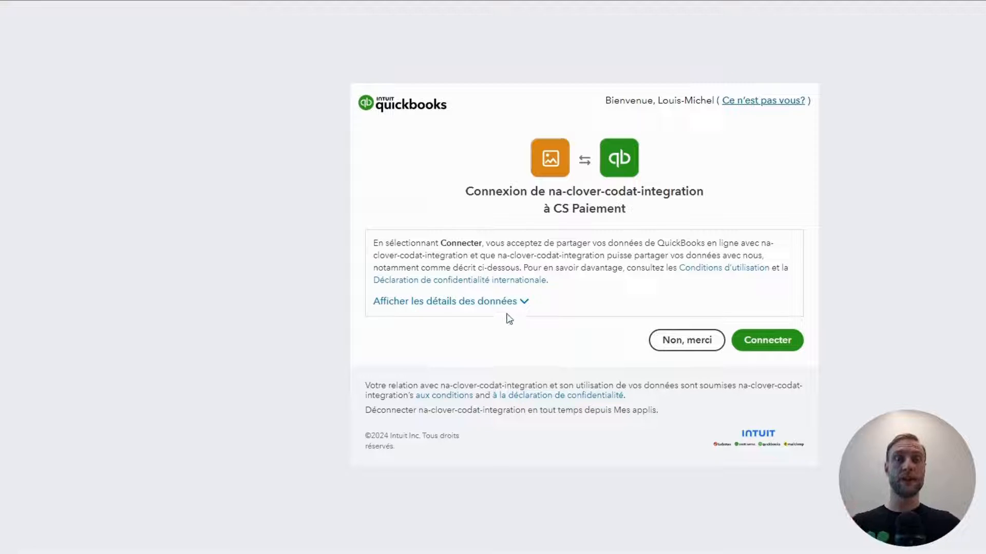
- Approve na-clover-codat-integration's access to the CS Paiement QuickBooks company
left_click(767, 340)
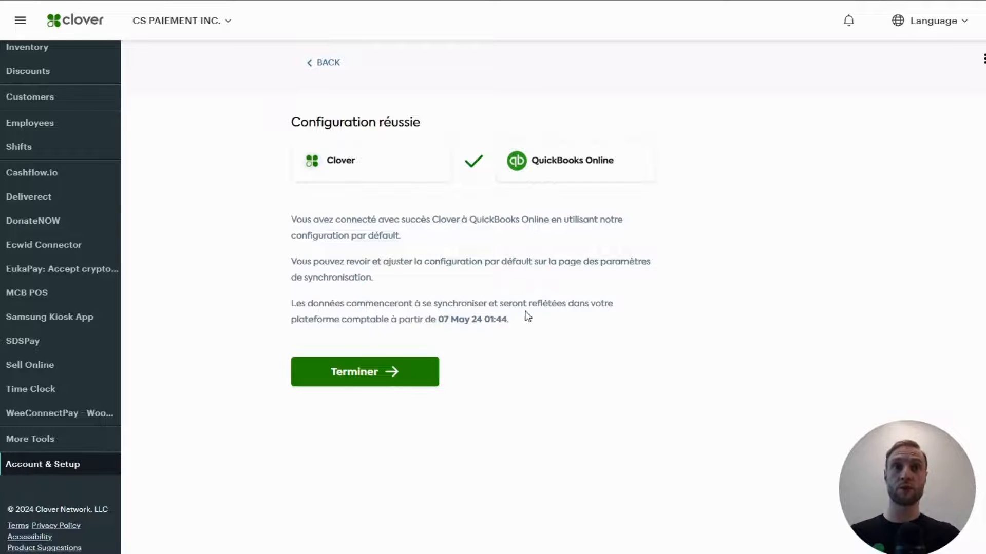
- Note the sync start time of 07 May 24 01:44, then select Terminer to open sync settings
left_click_drag(526, 306, 512, 332)
left_click(513, 332)
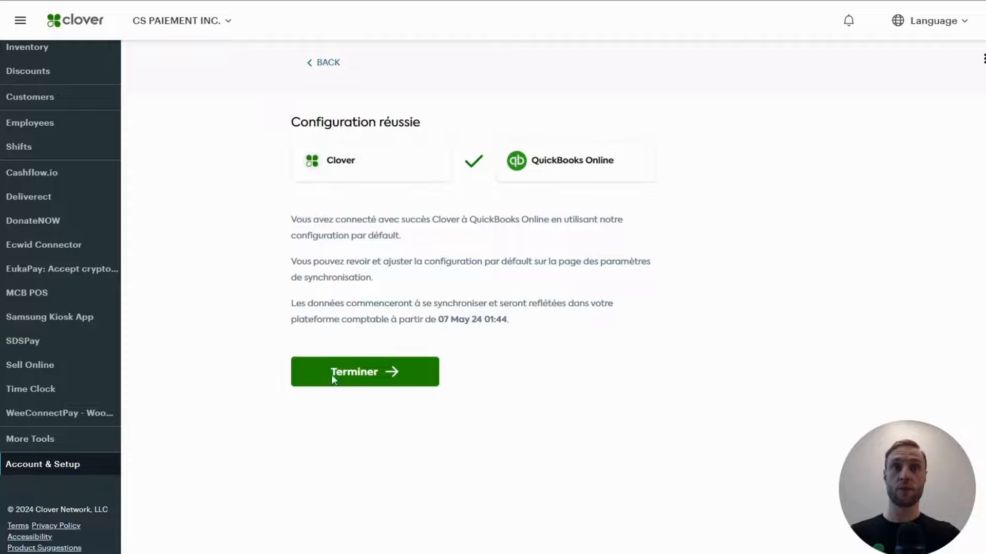
left_click(389, 374)
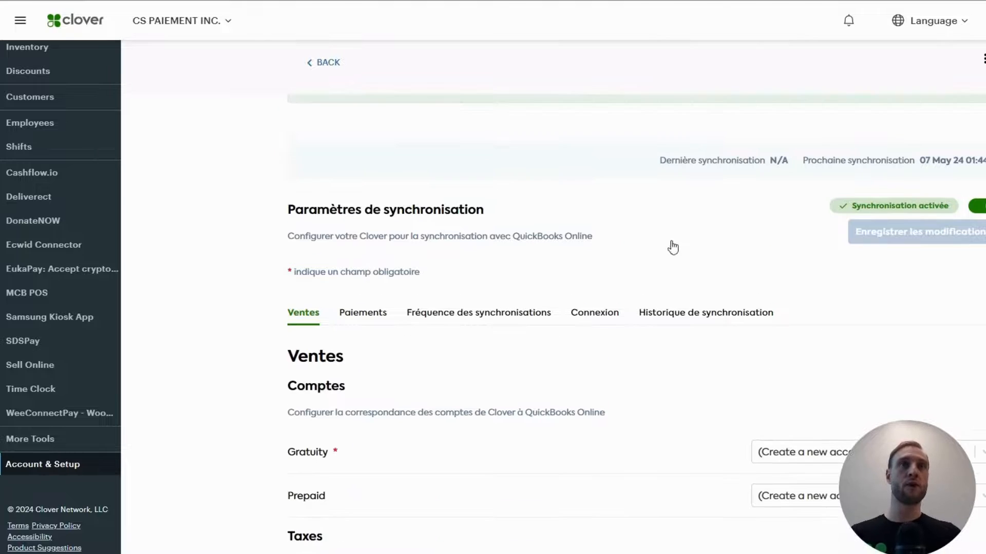
left_click_drag(799, 160, 658, 161)
left_click(616, 212)
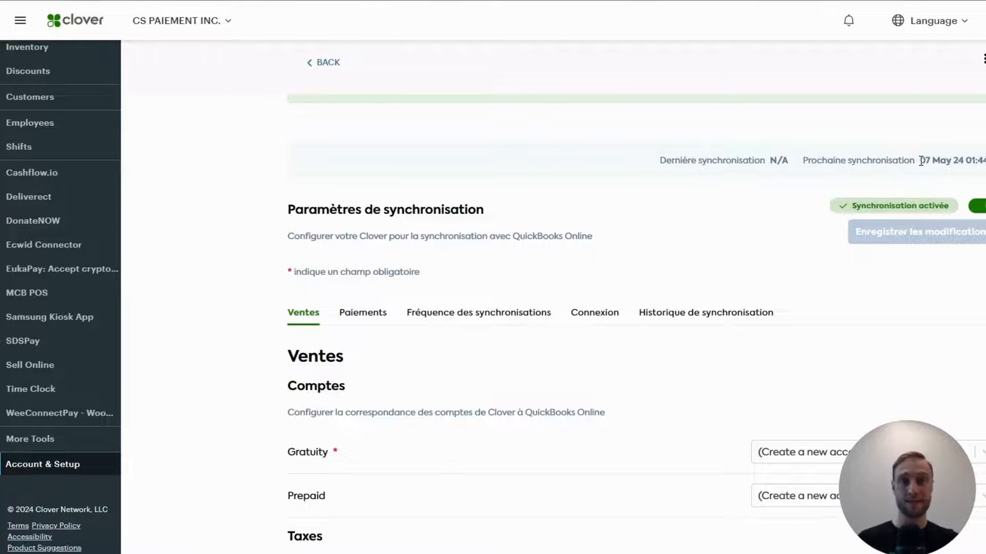
left_click_drag(981, 157, 916, 160)
left_click(538, 204)
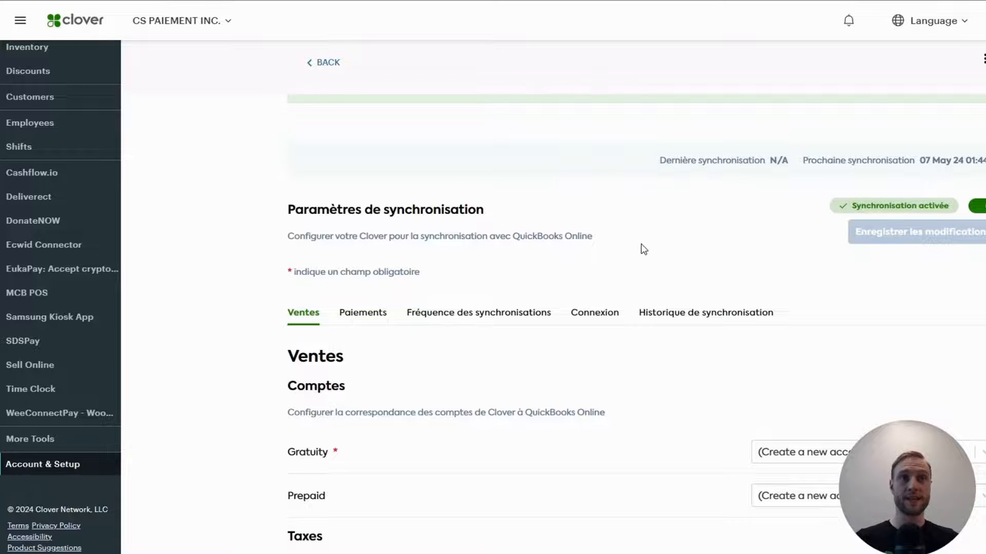
scroll(353, 298, "down", 2)
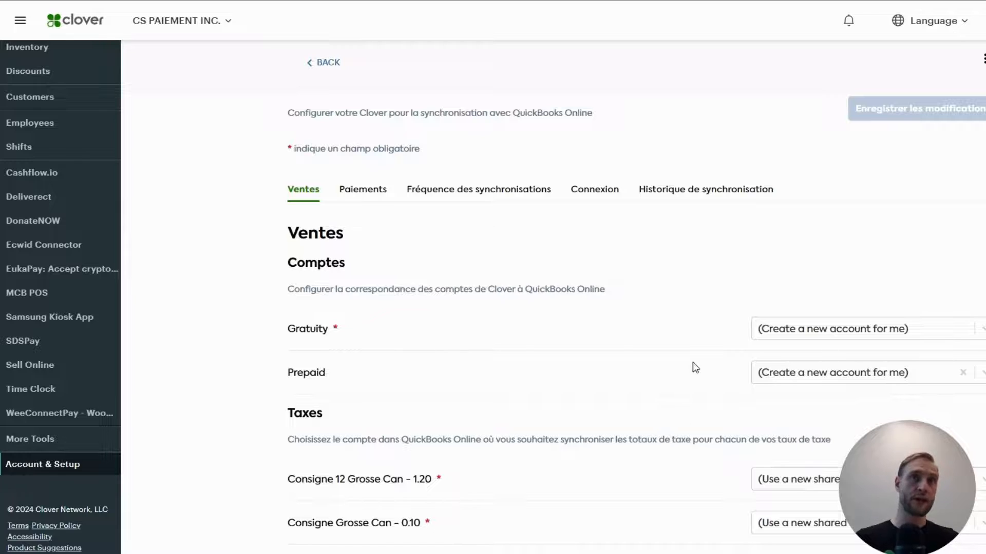
scroll(391, 265, "down", 2)
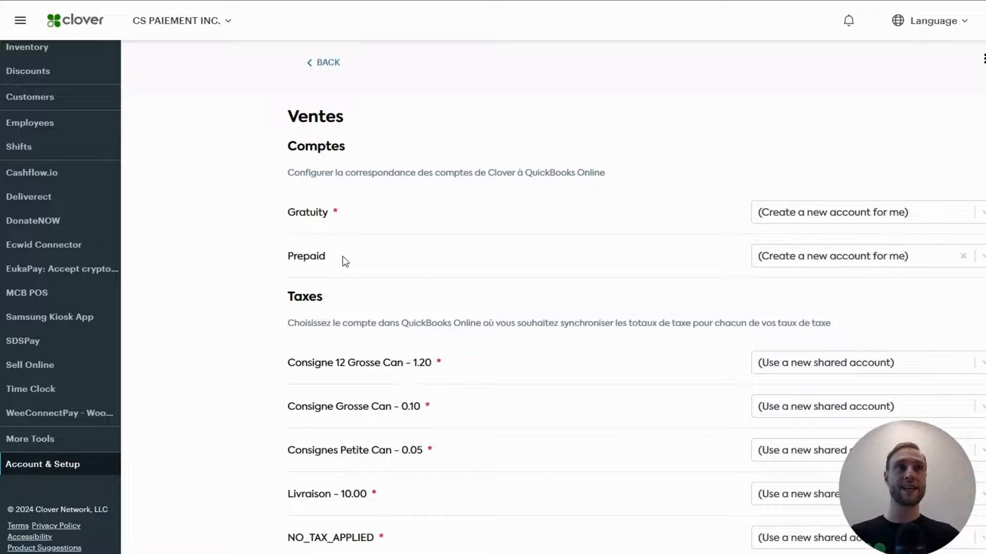
scroll(965, 263, "down", 1)
scroll(842, 314, "down", 2)
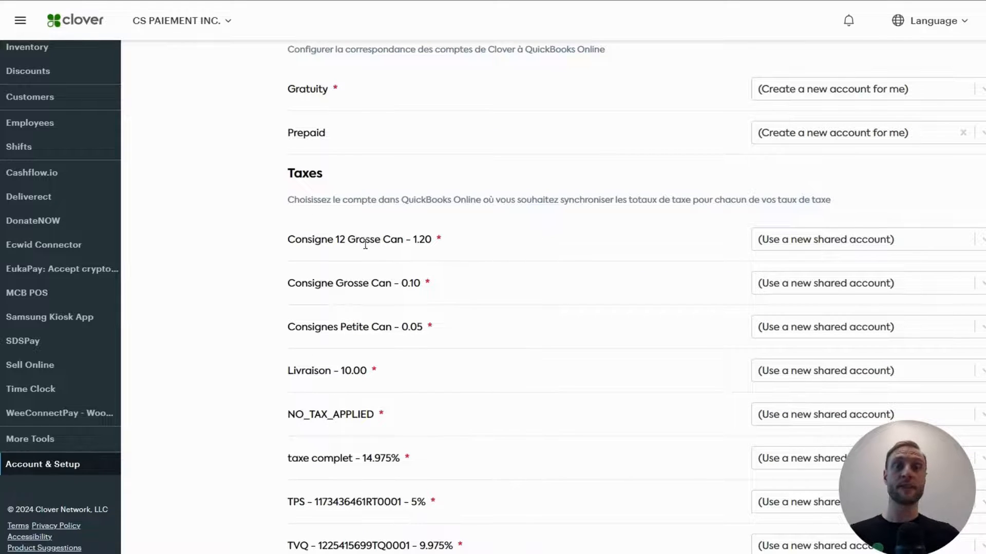
scroll(354, 308, "down", 1)
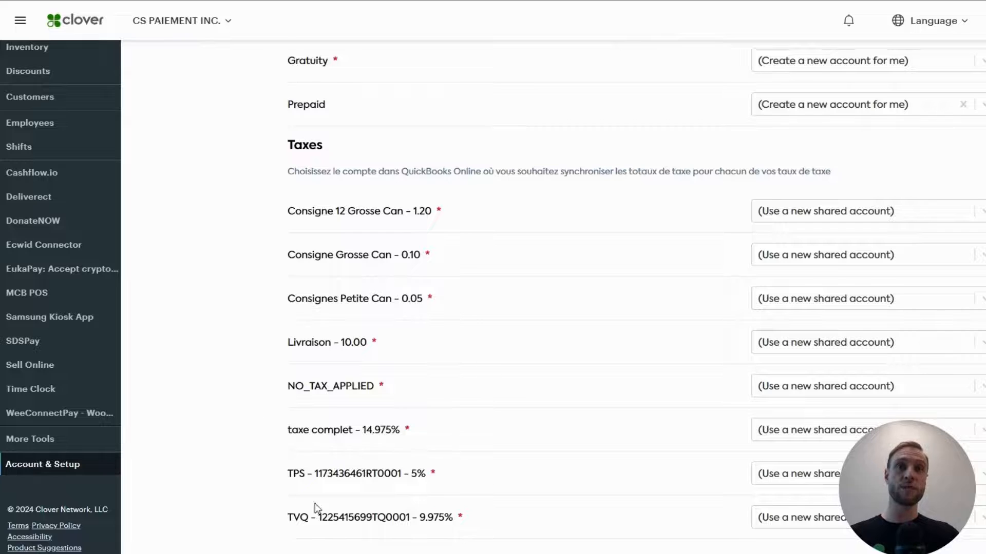
left_click(983, 211)
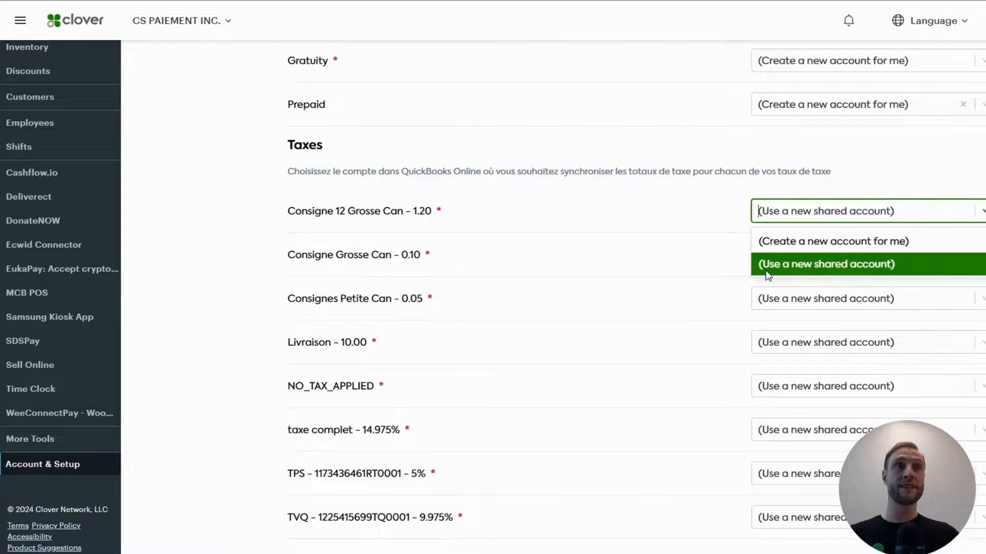
left_click(983, 321)
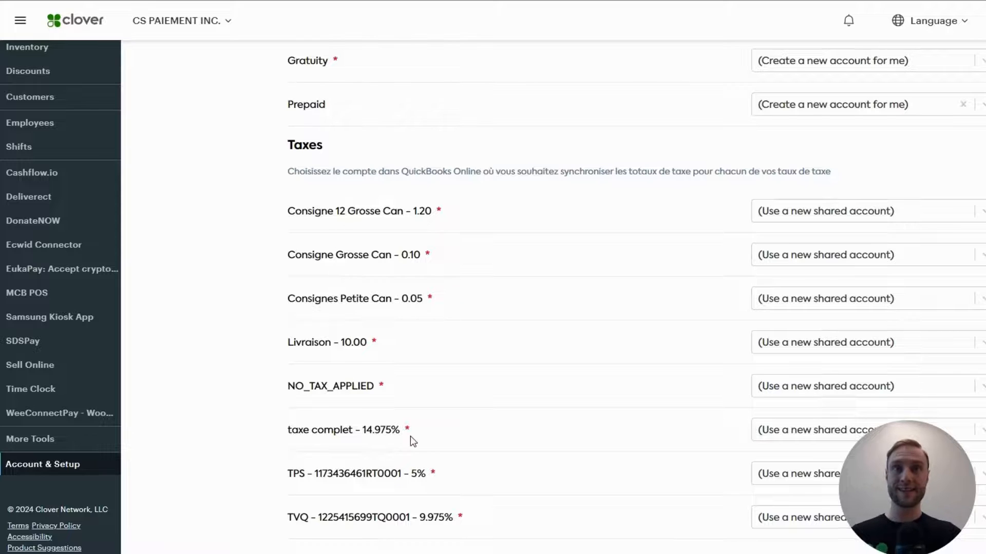
scroll(411, 437, "up", 5)
- Show the Paiements tab and review the payment type mappings, including Virement Interac
left_click(377, 181)
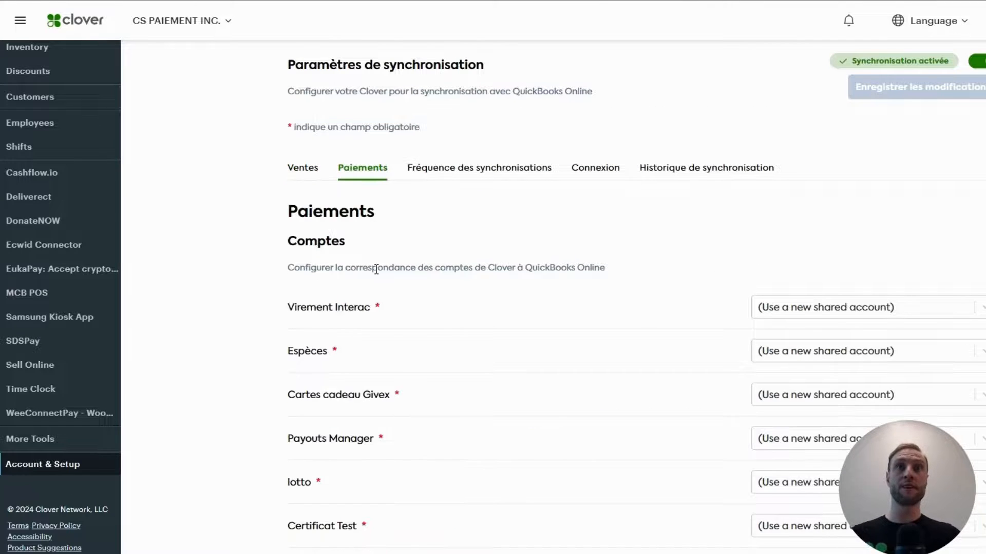
scroll(298, 340, "down", 3)
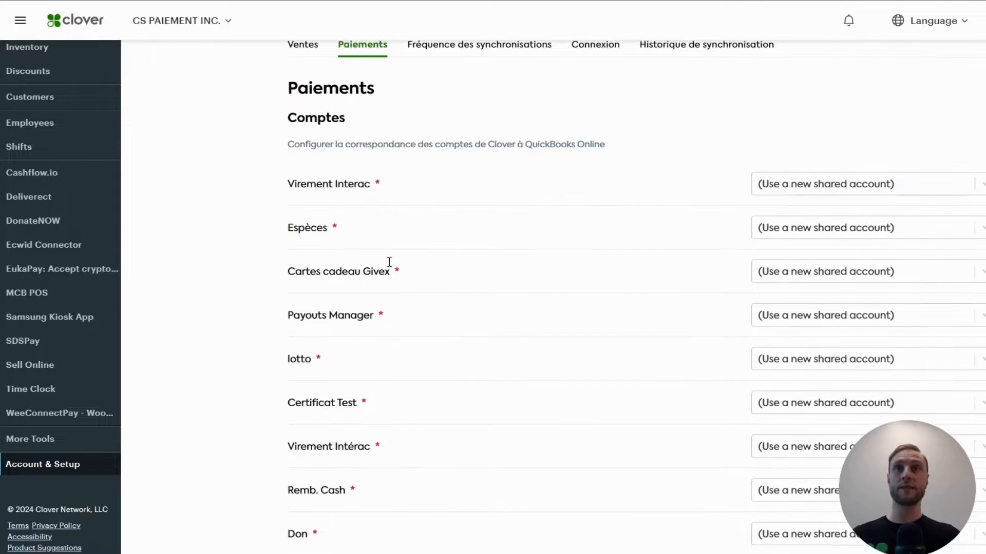
left_click_drag(388, 191, 267, 200)
left_click(246, 221)
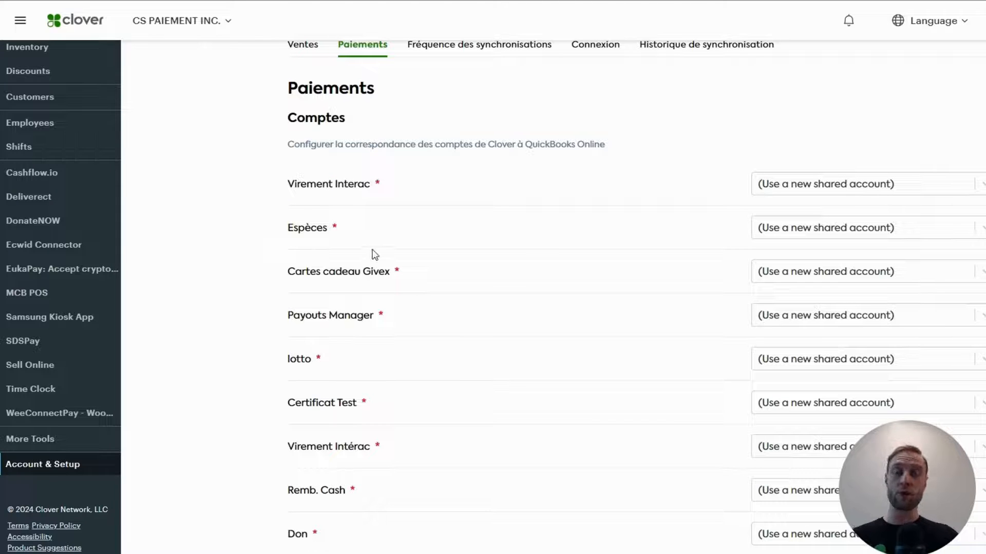
scroll(408, 328, "down", 3)
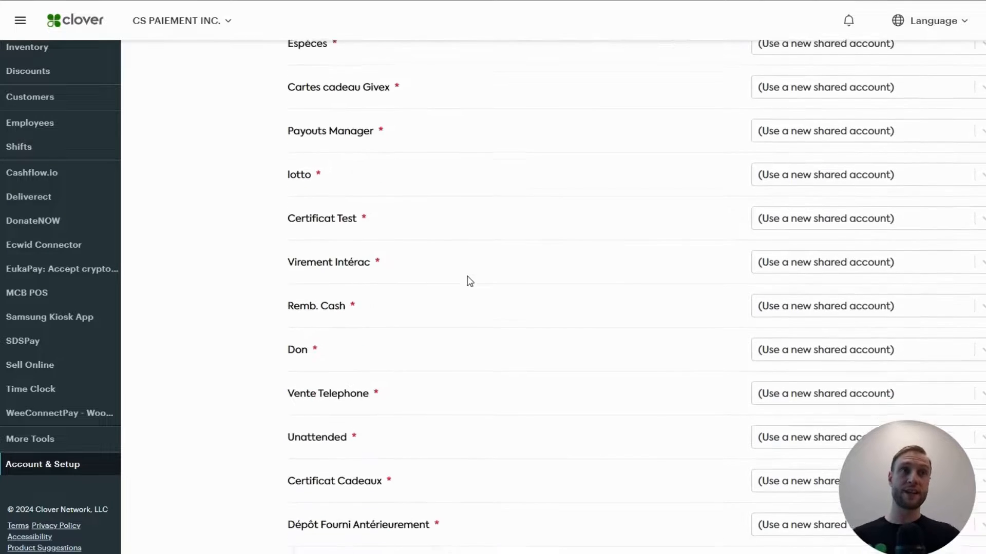
scroll(466, 279, "up", 2)
- Browse the accounts available for Virement Interac and close the list without changing it
left_click(844, 123)
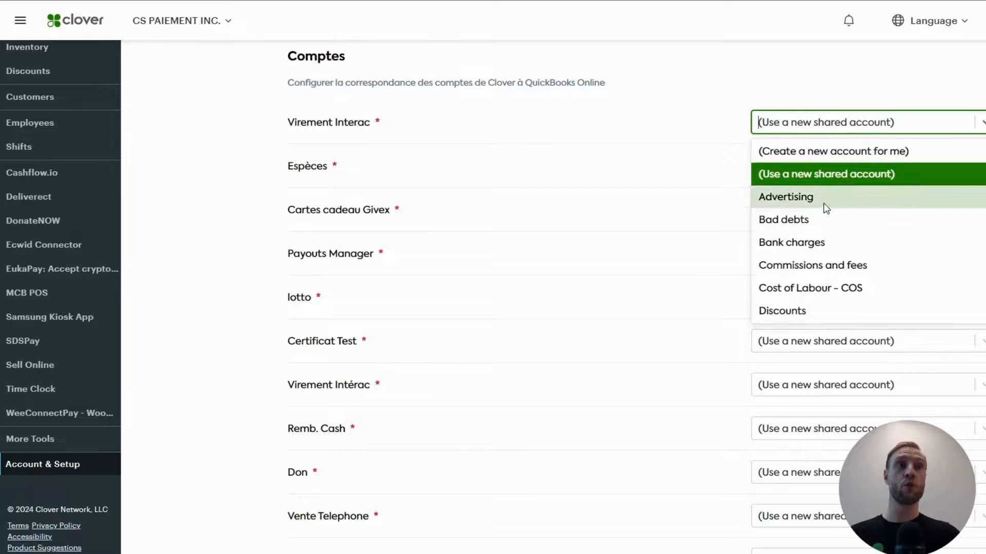
scroll(832, 269, "down", 10)
scroll(830, 272, "down", 10)
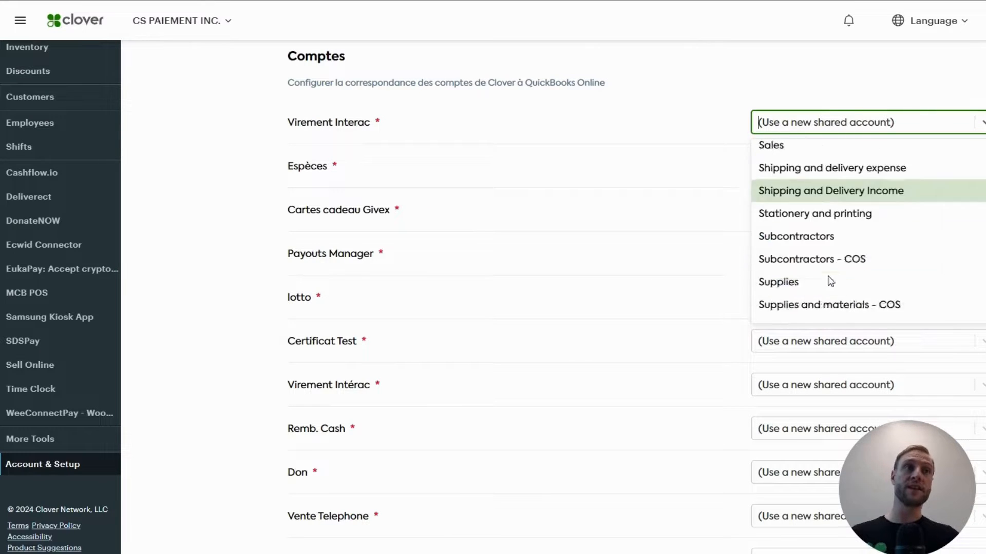
scroll(843, 303, "up", 20)
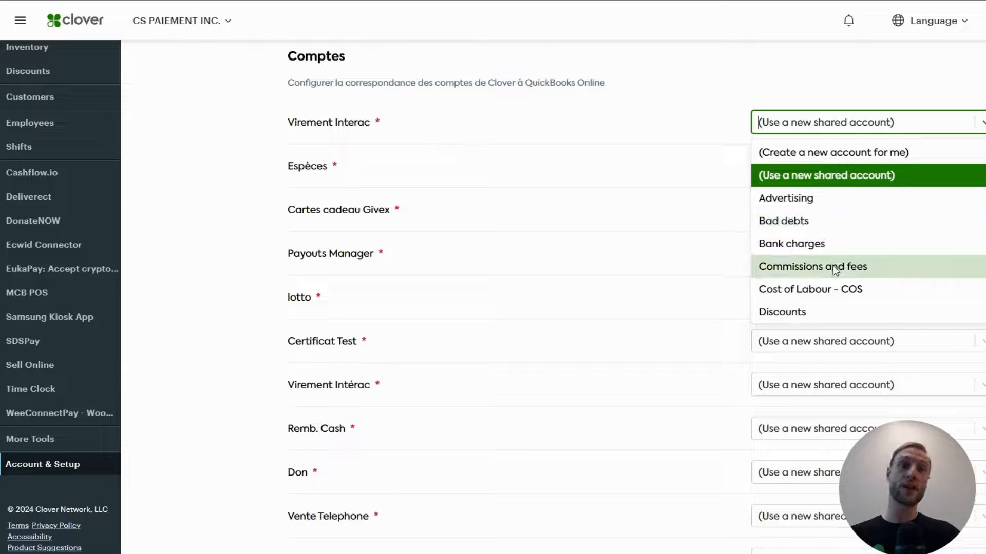
left_click(984, 264)
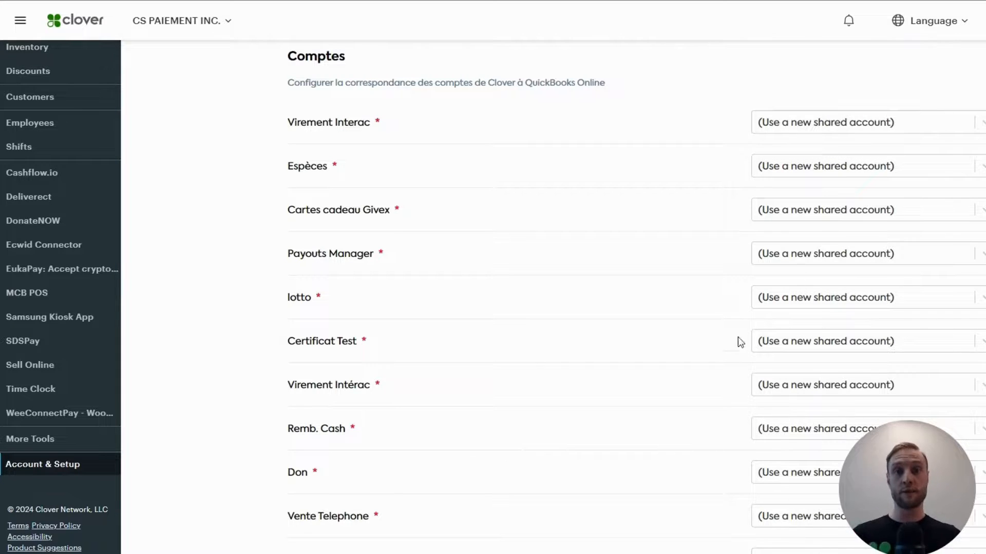
- Review the Fréquence des synchronisations and Connexion tabs, ending on the empty Historique de synchronisation
left_click(465, 174)
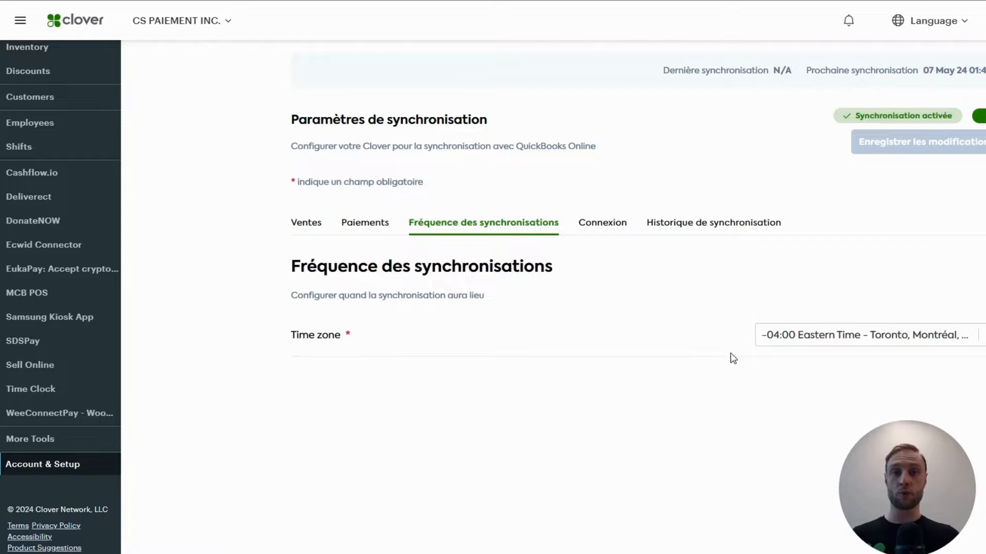
left_click(610, 224)
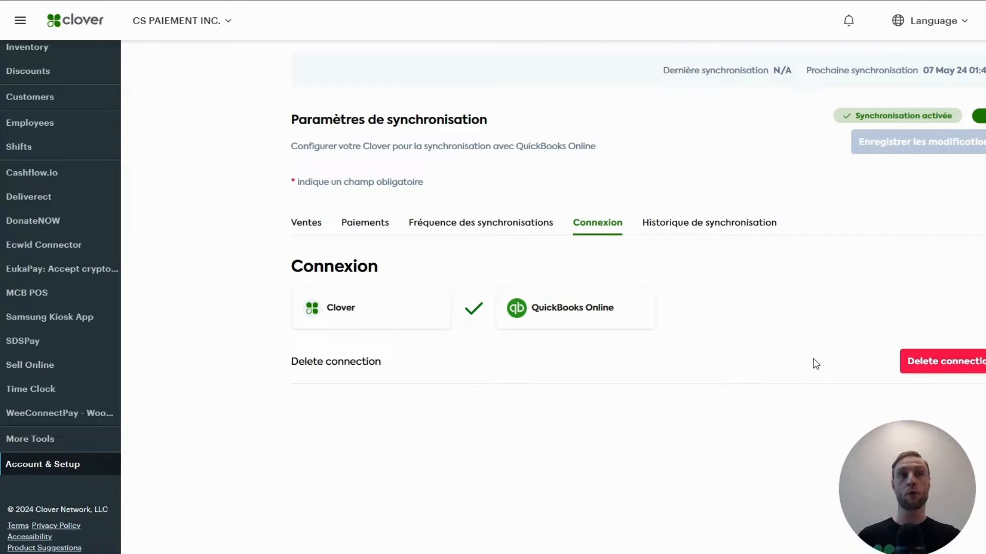
left_click(695, 225)
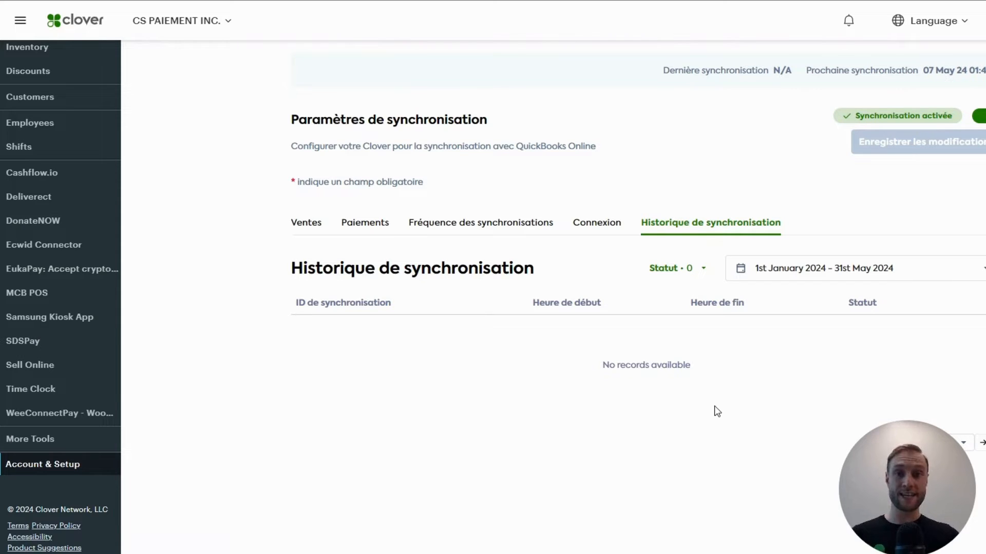
scroll(869, 415, "up", 3)
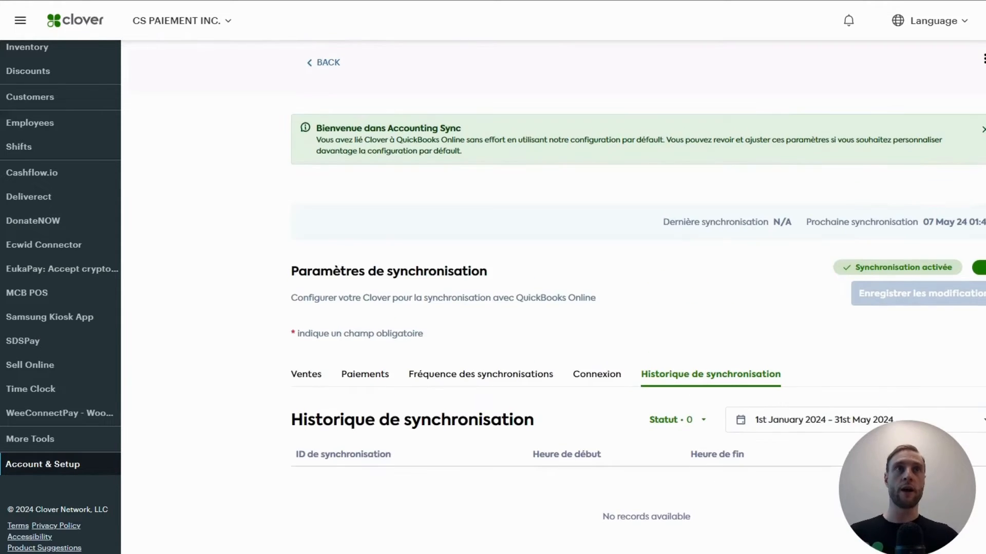